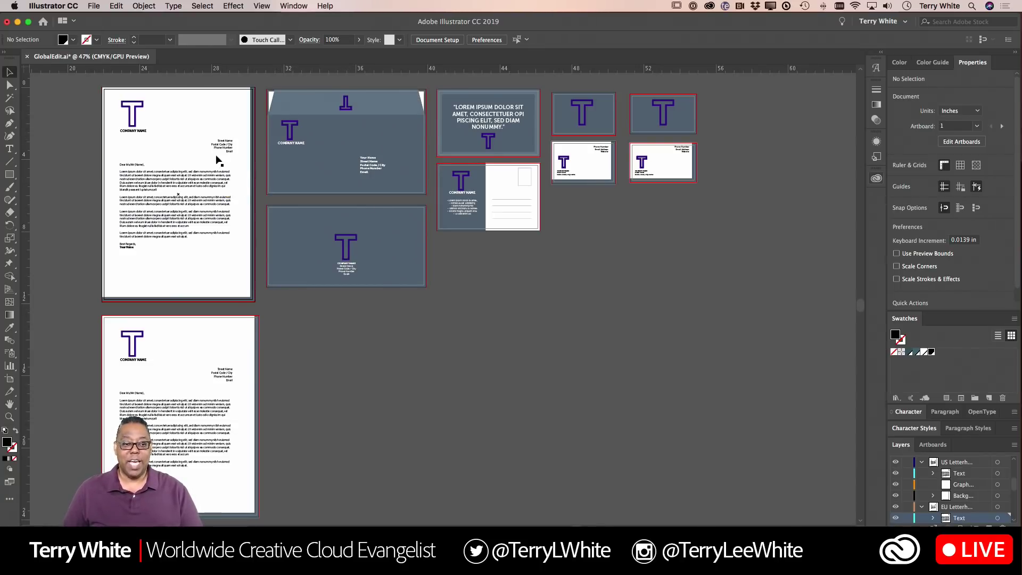
Select the T logo group on the letterhead artboard.
left_click(137, 127)
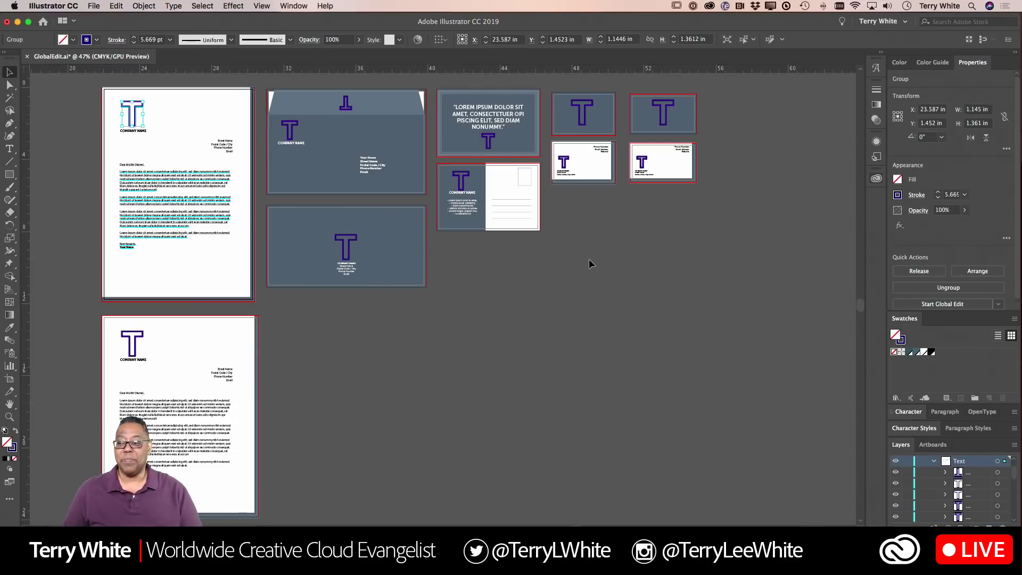
scroll(954, 299, "down", 1)
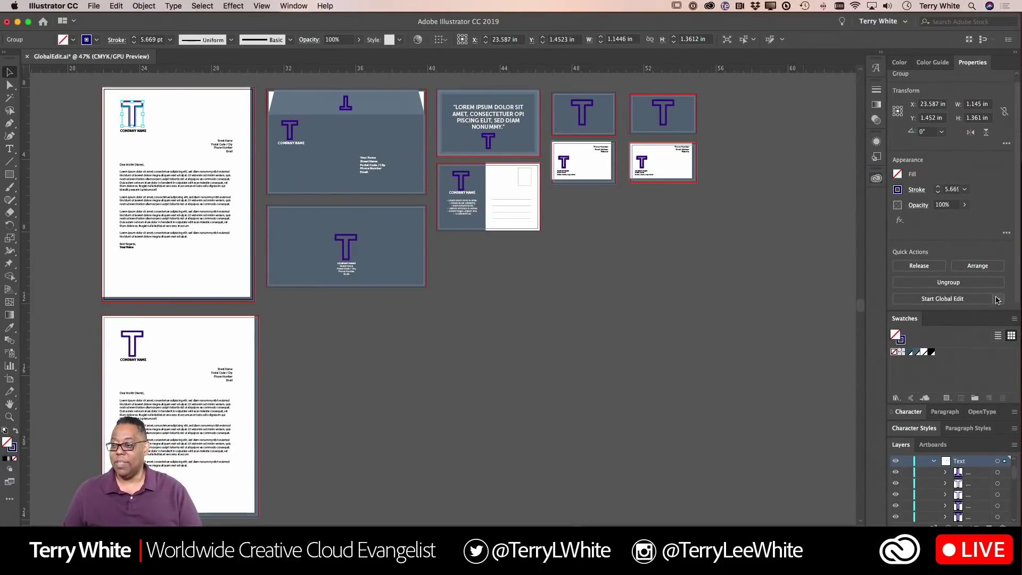
Show the Global Edit matching options, then dismiss them without changes.
left_click(997, 300)
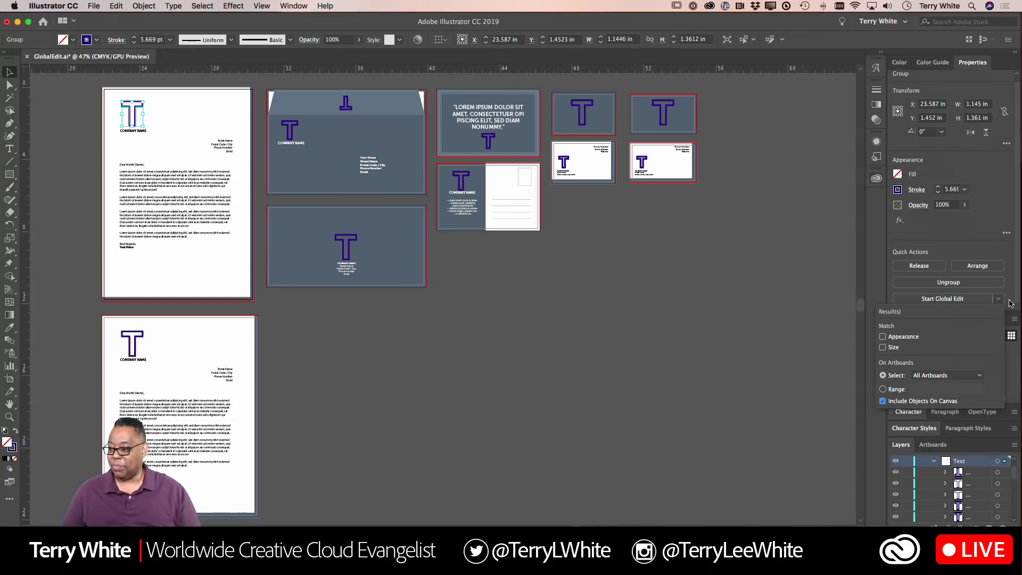
left_click(1010, 304)
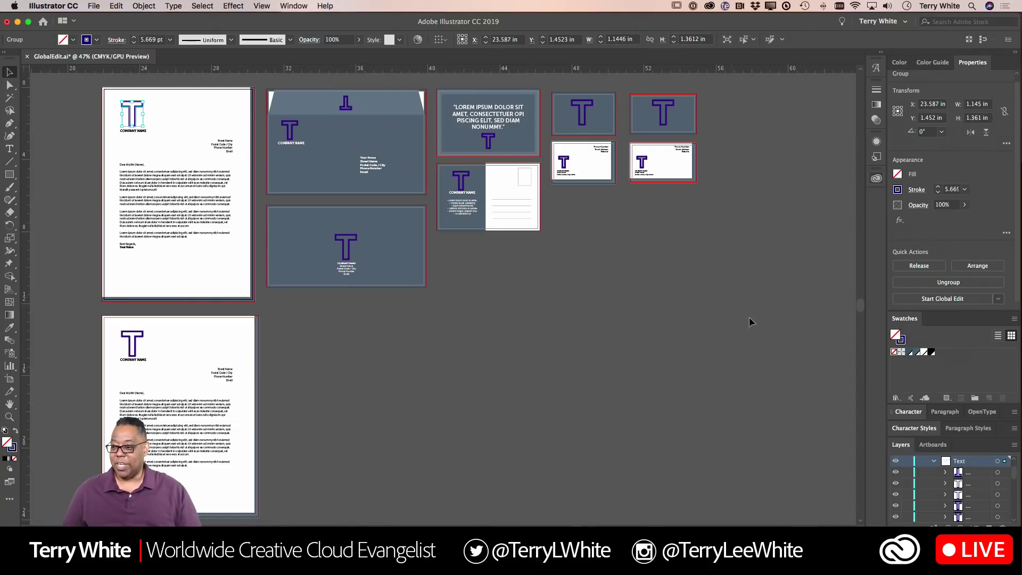
Start Global Edit on the letterhead's T logo to link every matching copy.
left_click(937, 300)
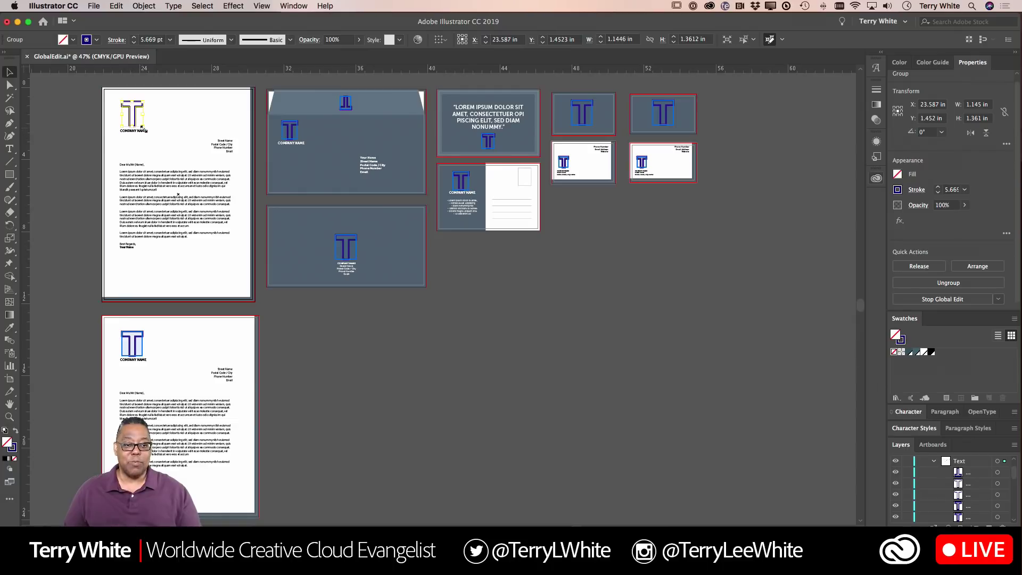
left_click_drag(142, 125, 139, 122)
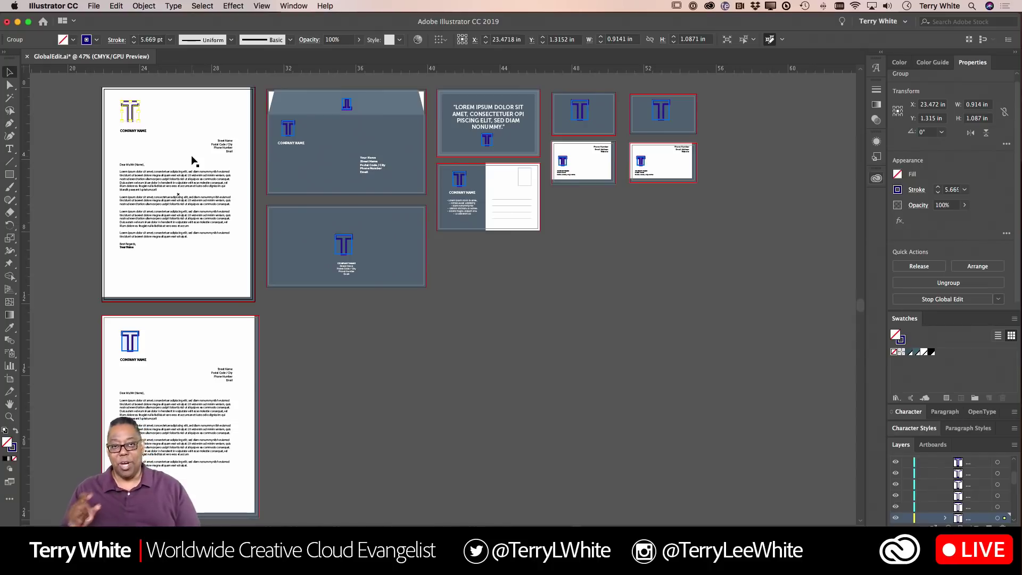
key("super+d")
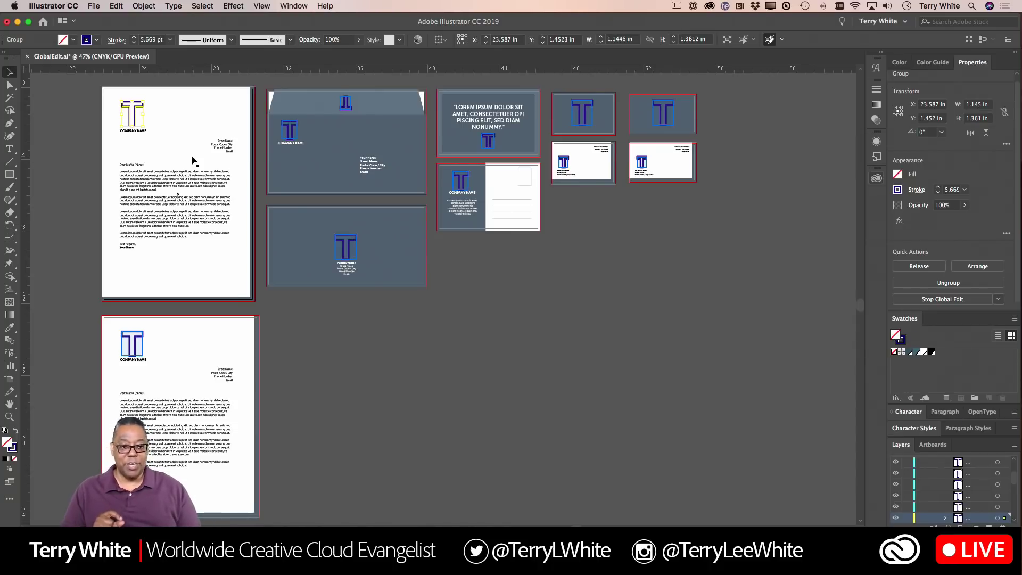
Make the linked logos' stroke magenta (C 0, M 96.86, Y 0, K 1.57).
left_click(899, 193)
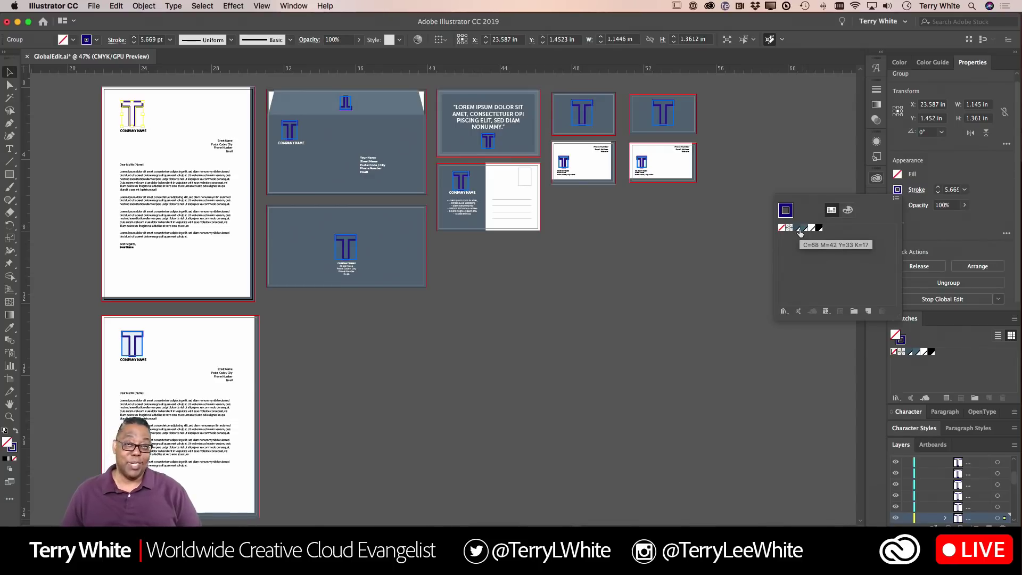
left_click(847, 210)
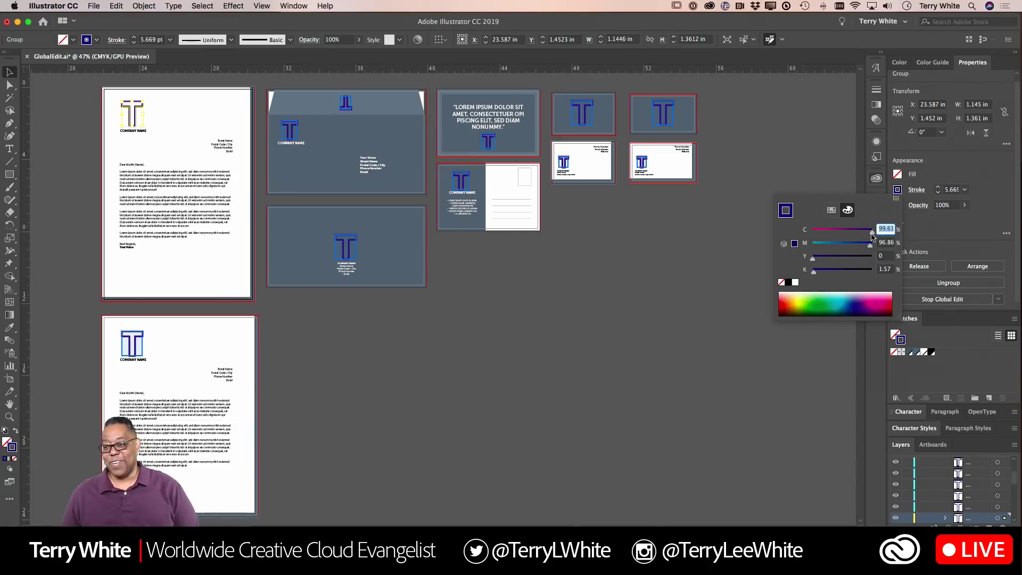
mouse_move(872, 237)
left_mouse_down()
mouse_move(807, 239)
mouse_move(813, 255)
left_mouse_up()
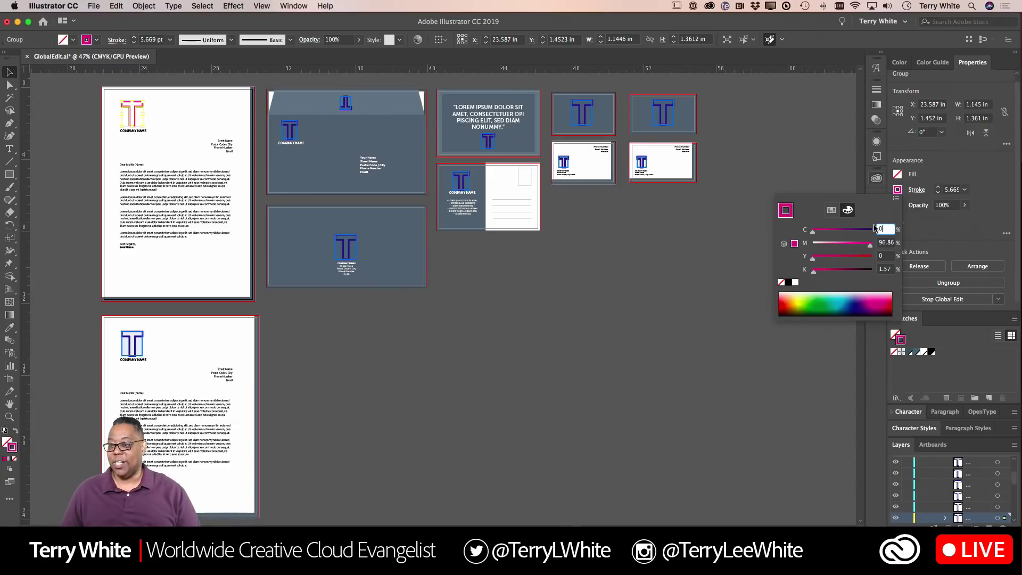
key("Return")
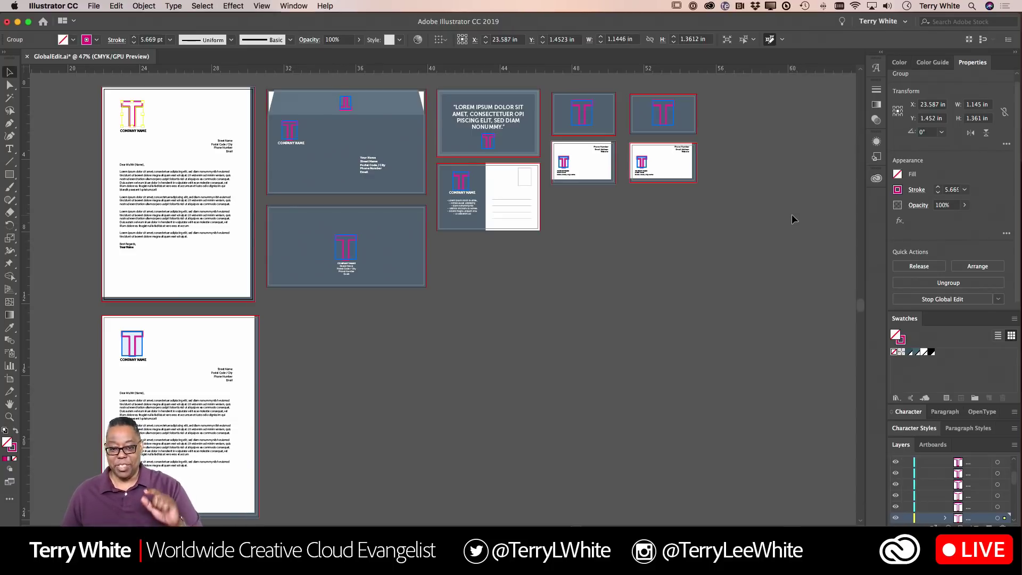
Try a 100% black logo fill, then lighten it to a web-safe mid grey.
left_click(900, 176)
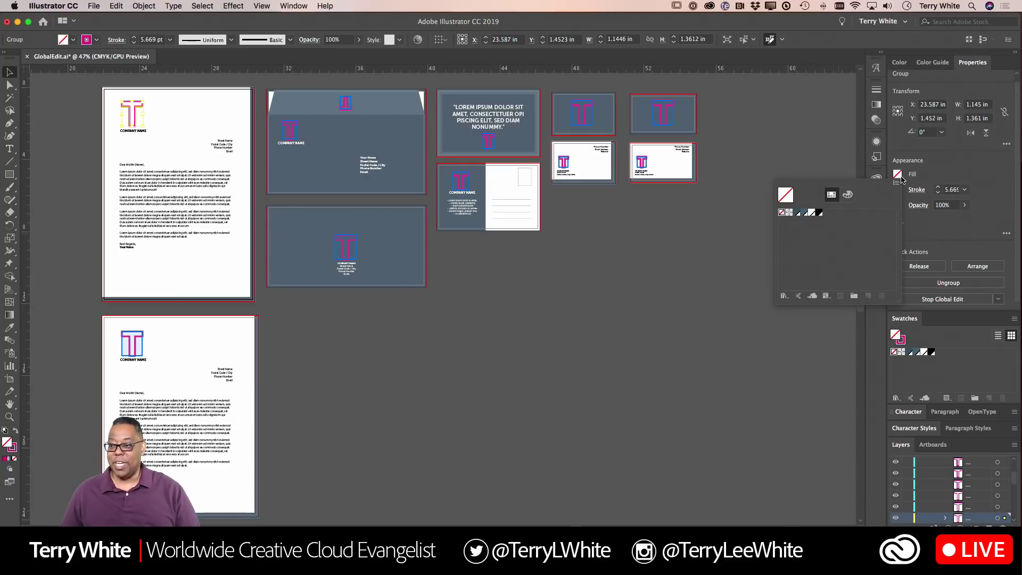
left_click(848, 195)
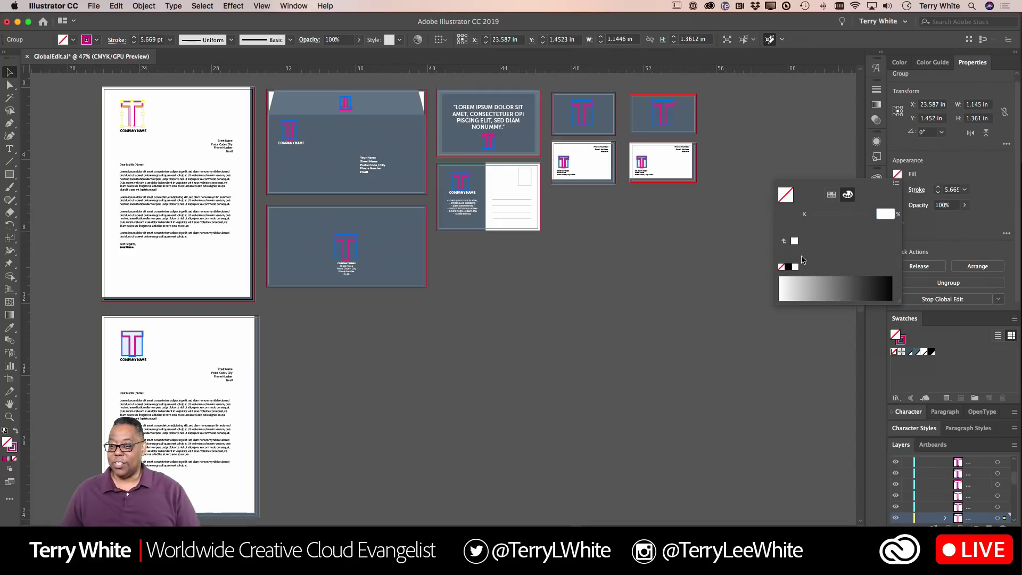
left_click(840, 214)
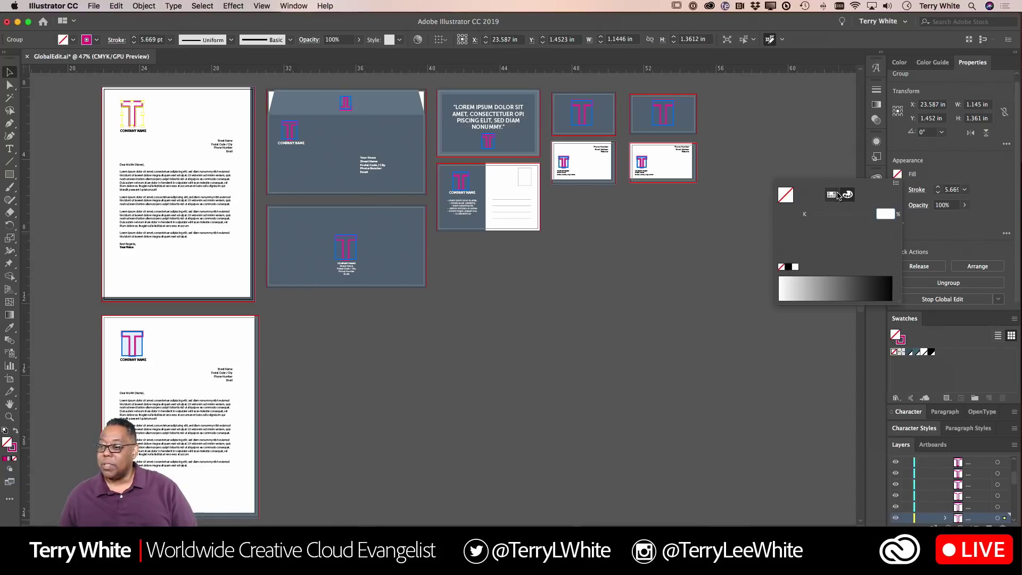
left_click(832, 195)
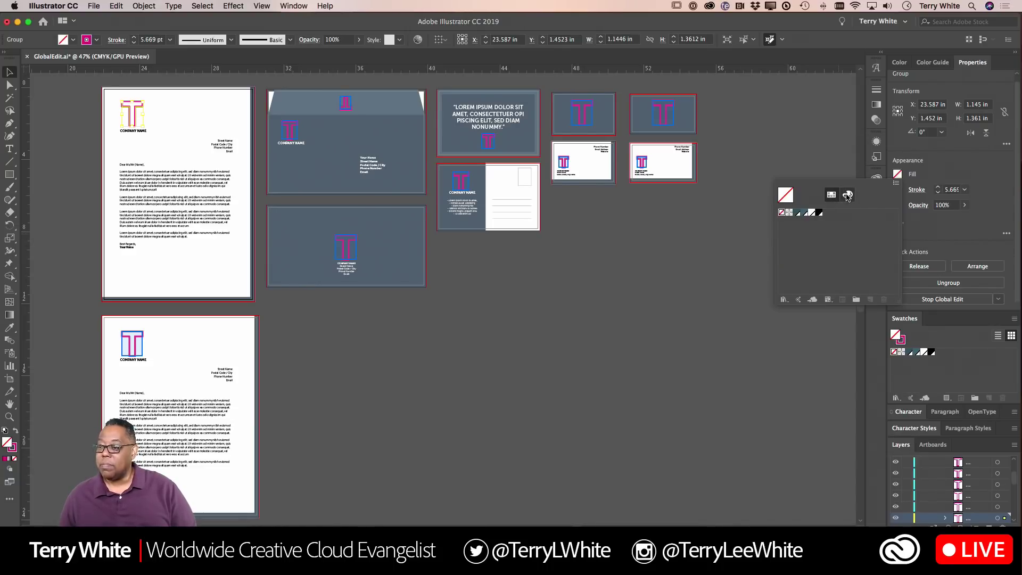
left_click(848, 195)
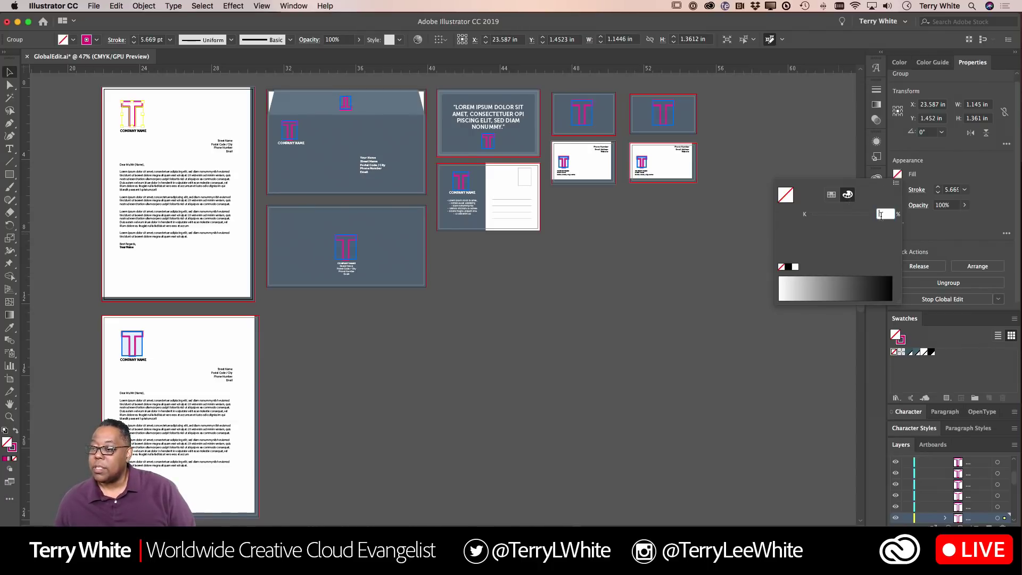
type("100")
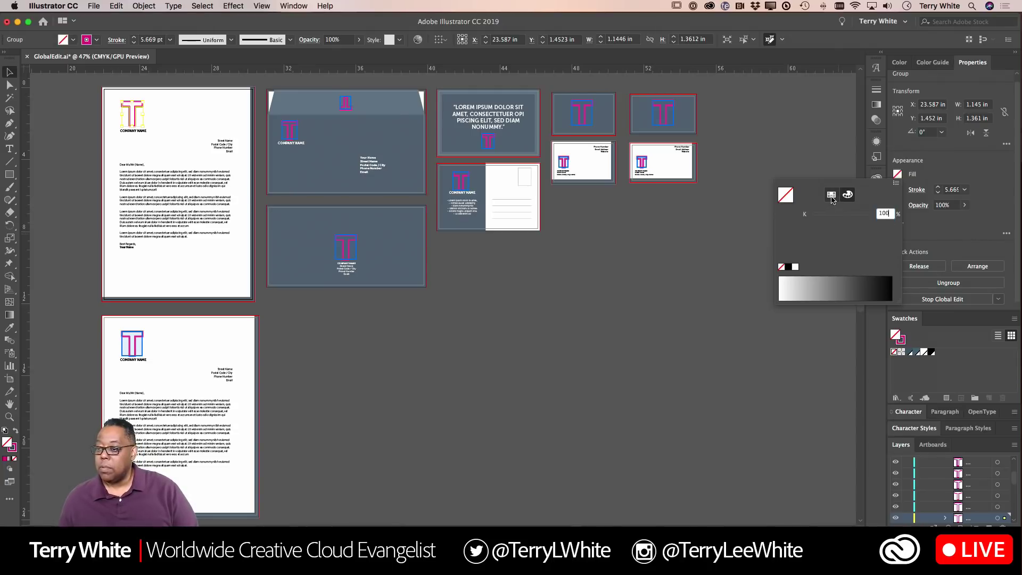
left_click(832, 195)
left_click(847, 194)
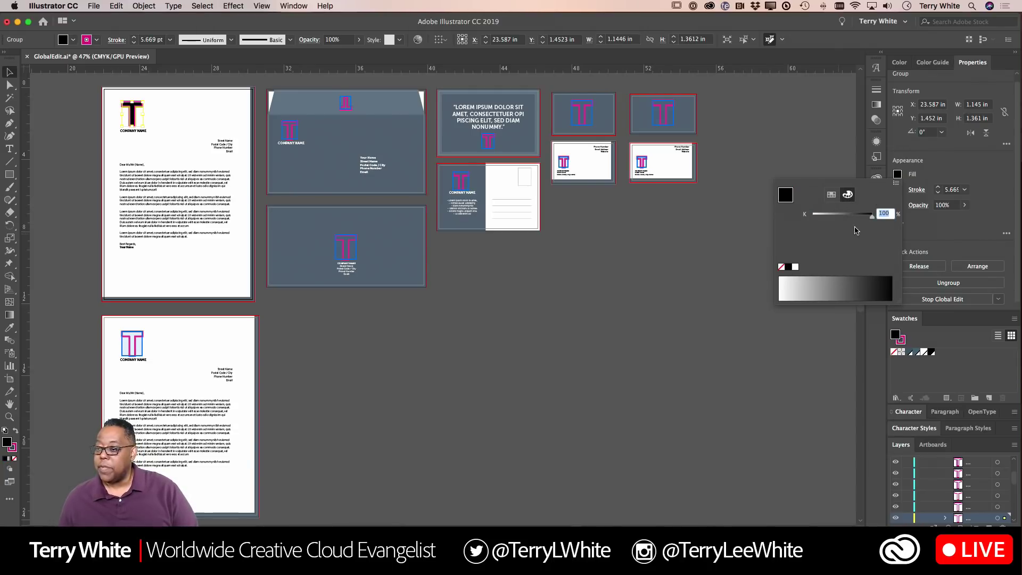
left_click_drag(872, 216, 844, 217)
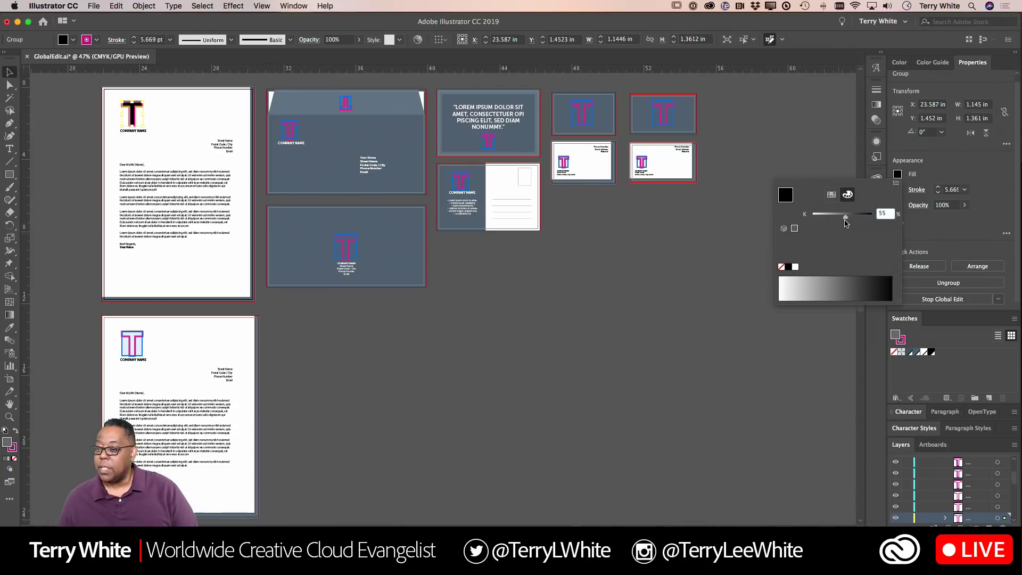
left_click(795, 228)
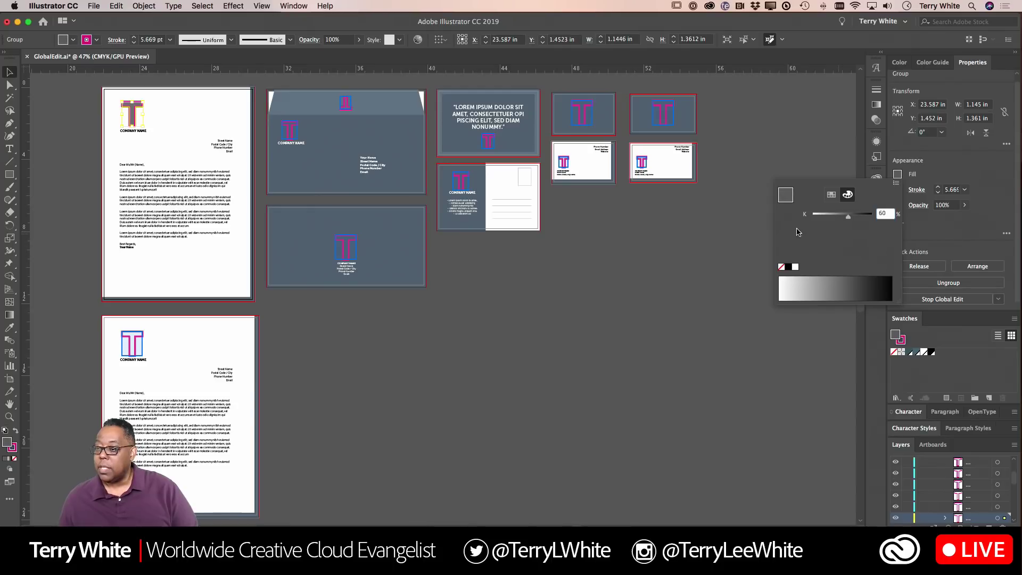
Mix the fill in RGB, trying purple and green before settling on yellow-orange.
left_click(898, 185)
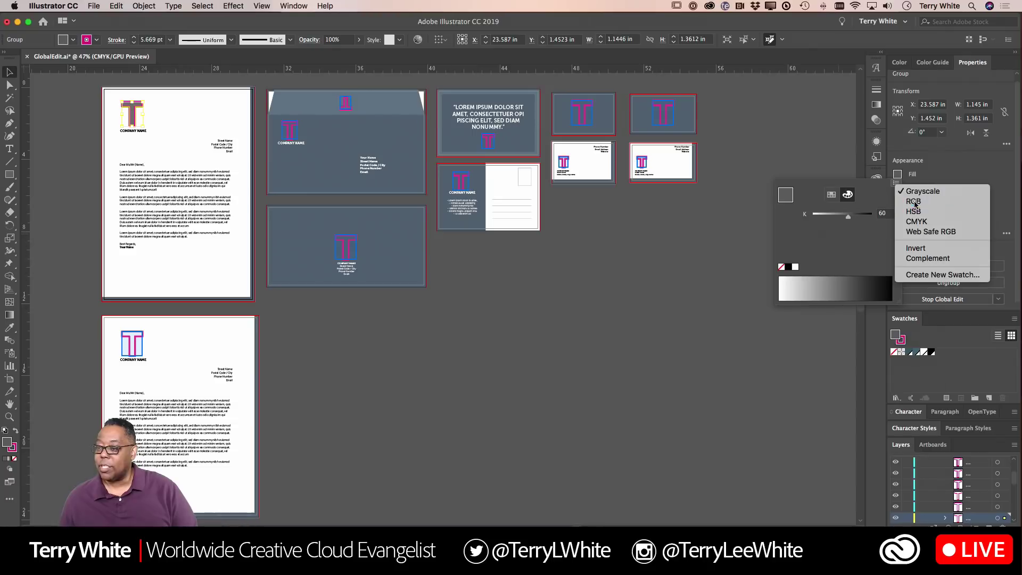
left_click(913, 201)
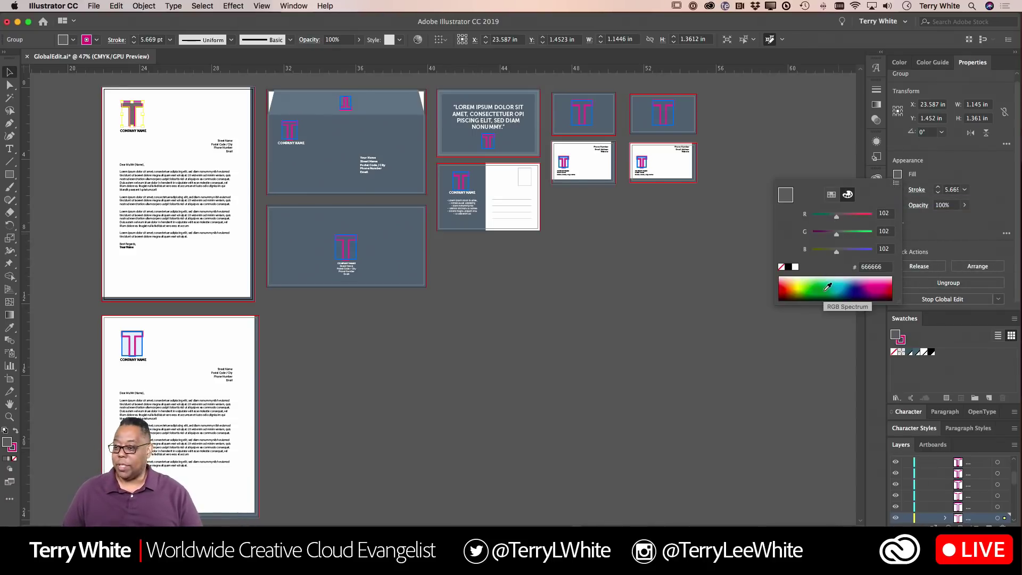
left_click(865, 280)
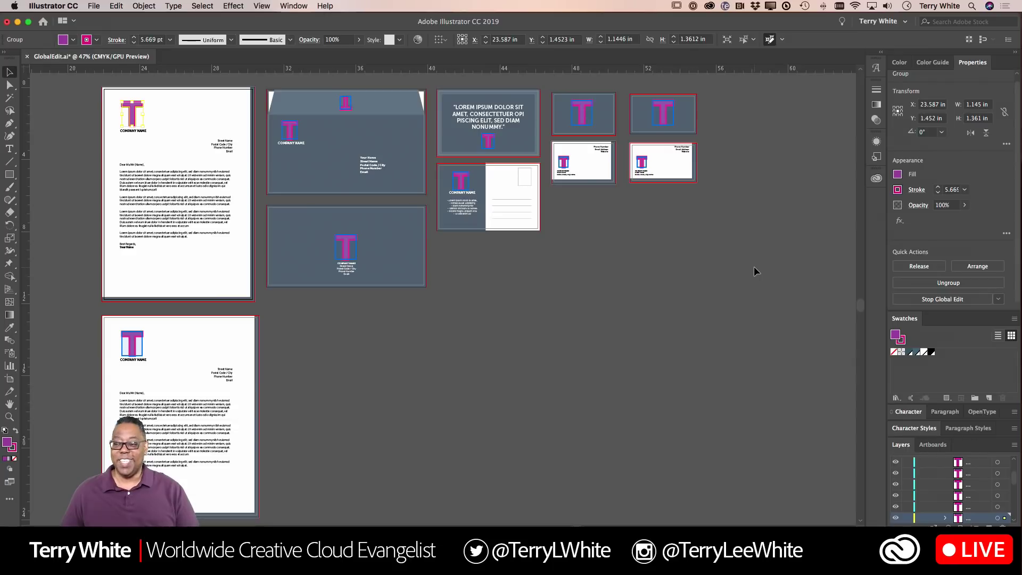
left_click(897, 174)
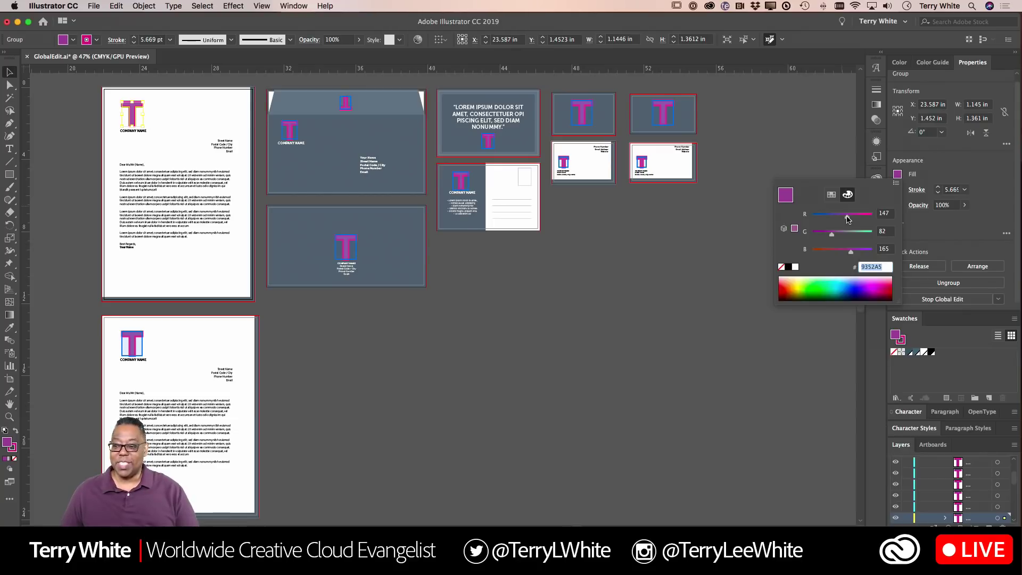
left_click(805, 287)
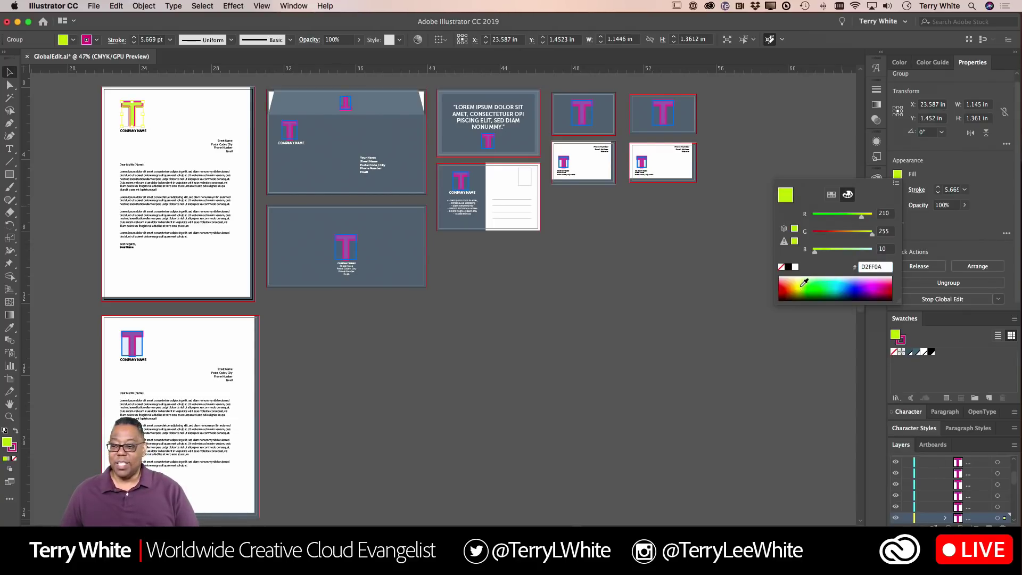
left_click(800, 282)
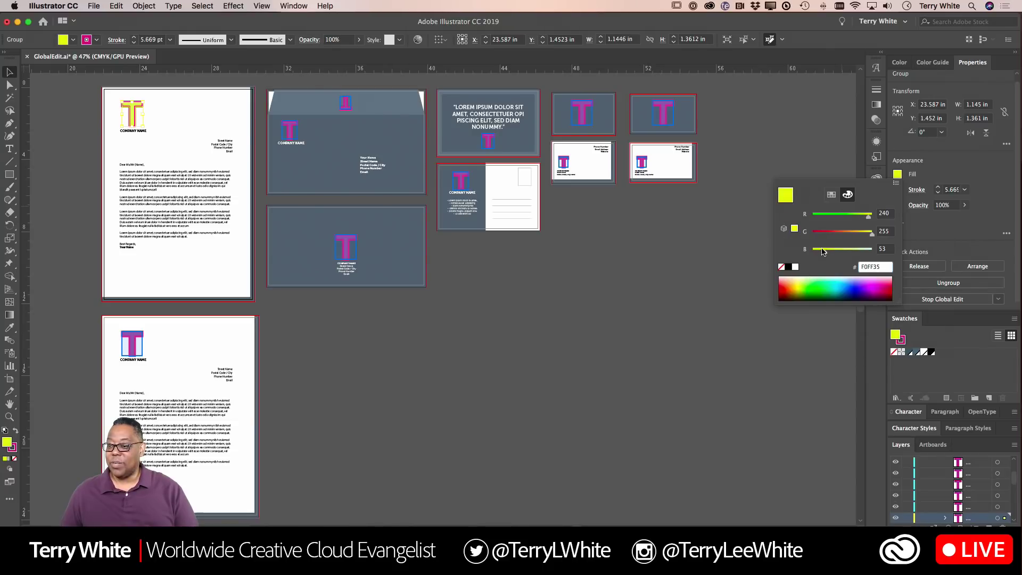
left_click_drag(825, 251, 817, 253)
left_click_drag(872, 235, 859, 241)
left_click(754, 237)
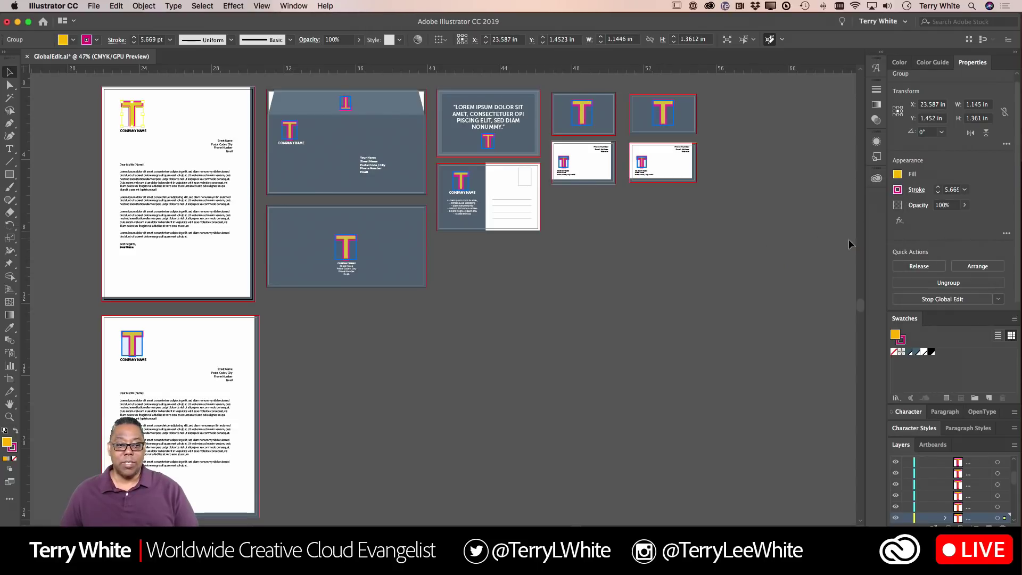
Give the logos an intense dark blue stroke.
left_click(898, 190)
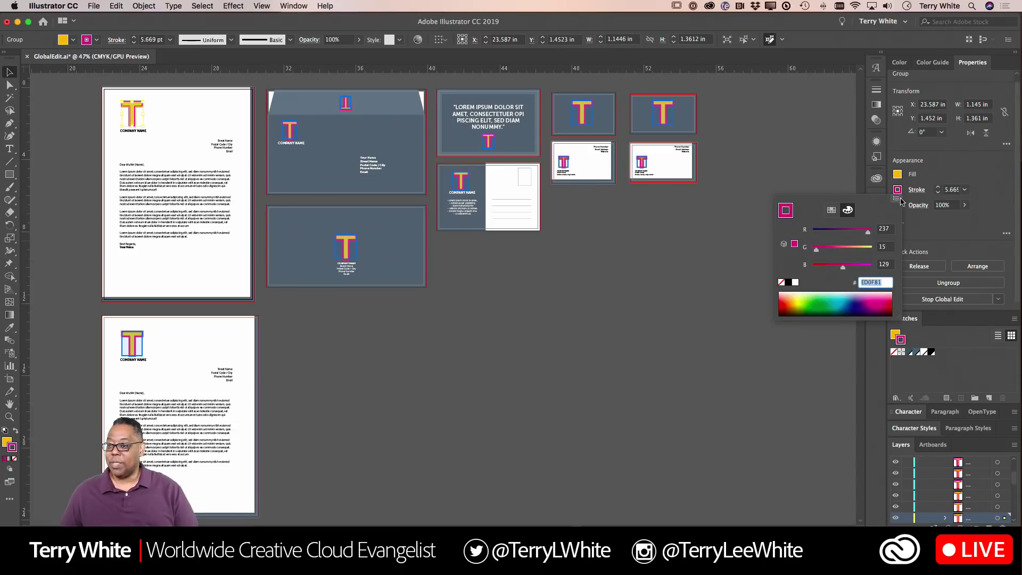
left_click(860, 303)
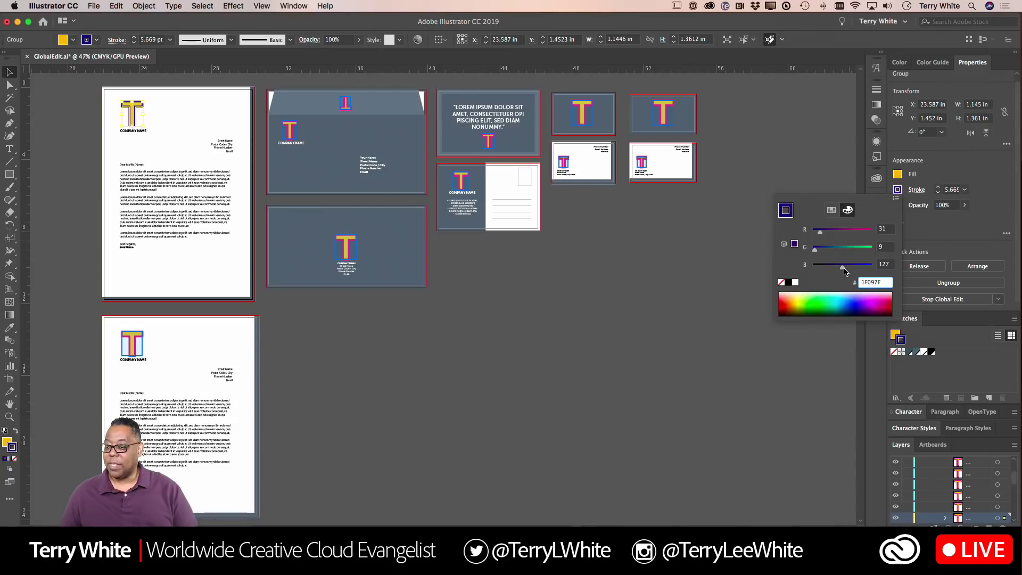
left_click_drag(843, 266, 858, 269)
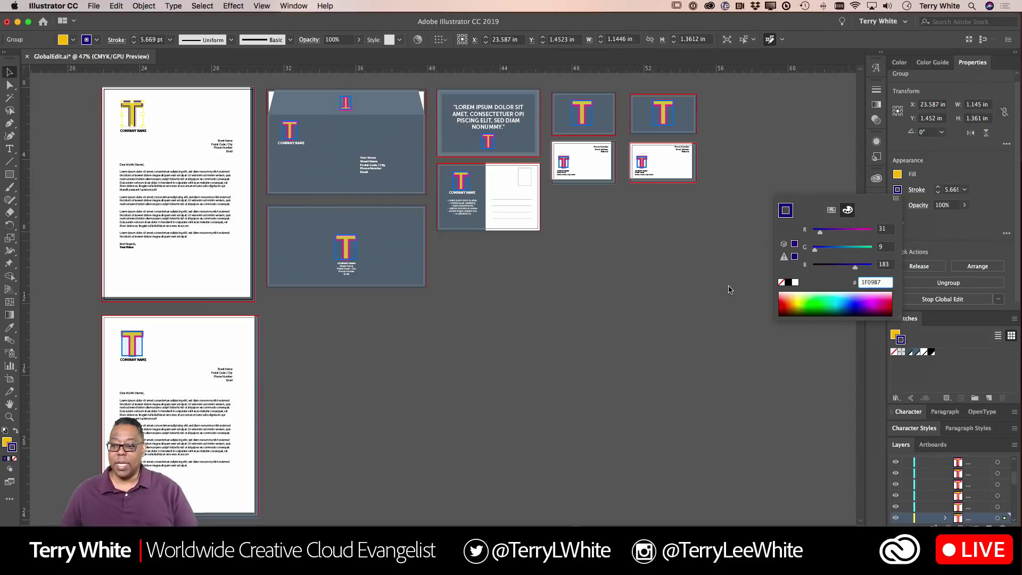
left_click(781, 295)
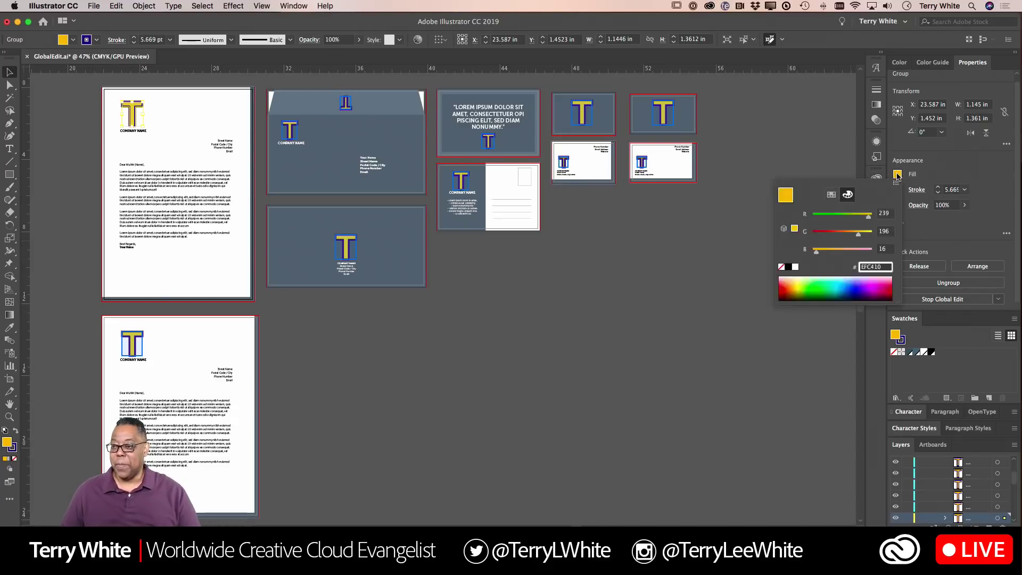
Set the logos' fill to red with hex EE0000.
left_click(898, 191)
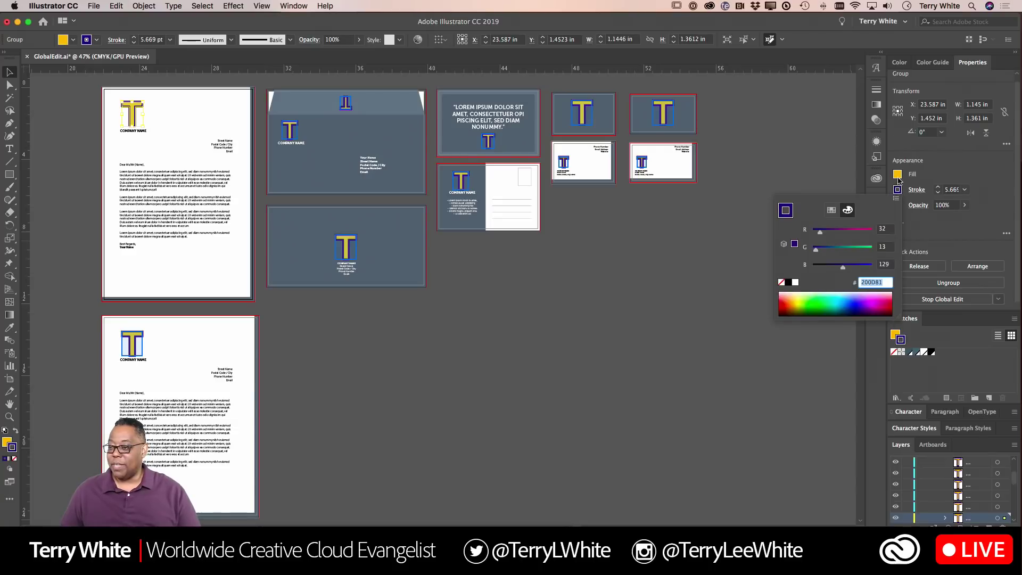
left_click(898, 176)
left_click(898, 175)
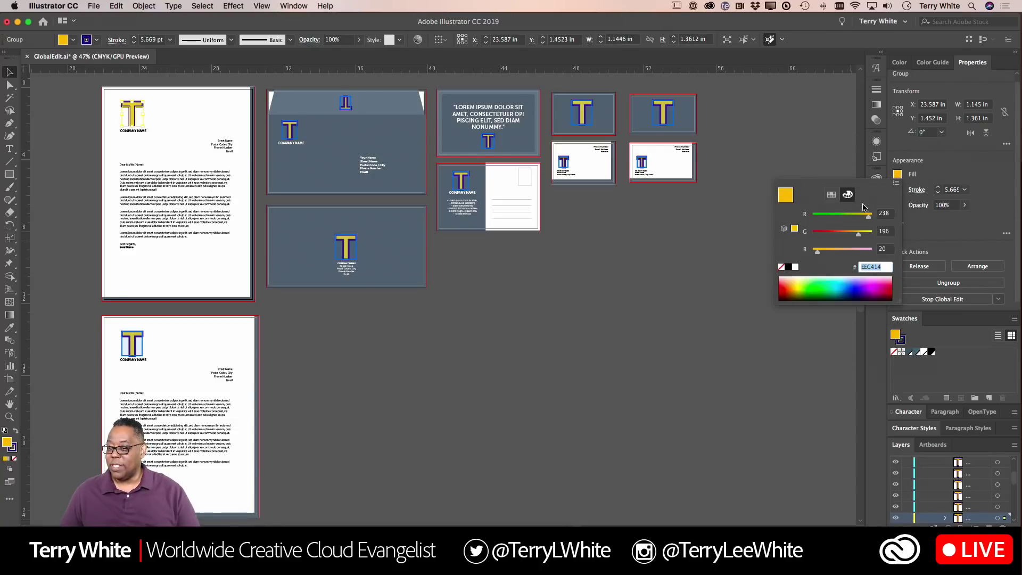
type("EE0000")
key("Return")
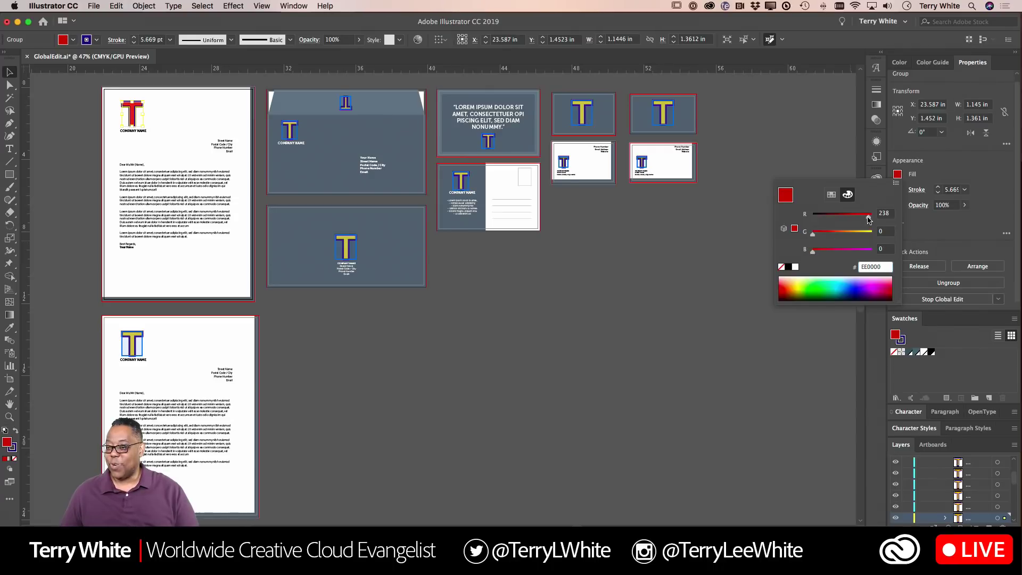
left_click(927, 224)
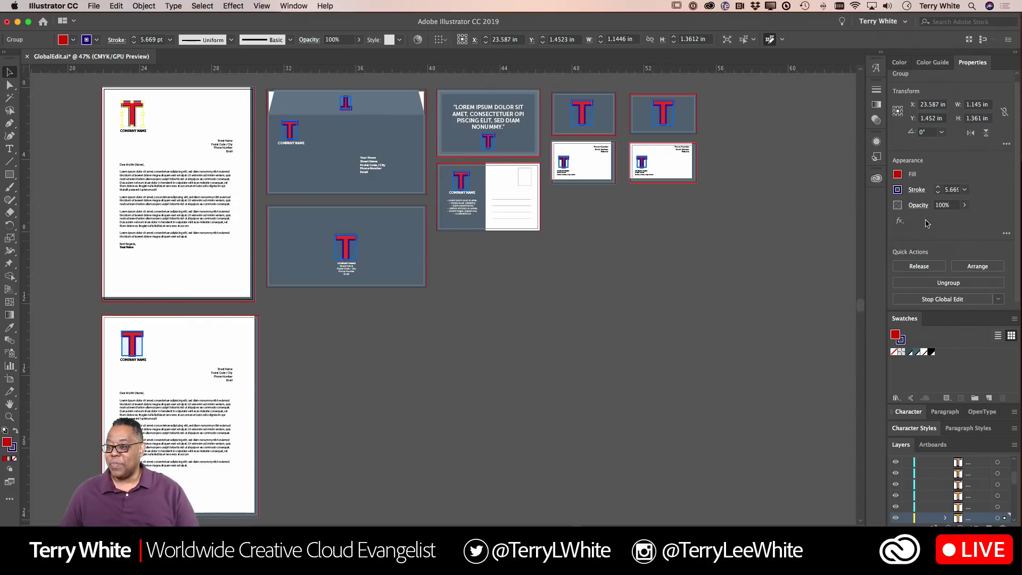
Give the logo stroke a light pink (R 255, G 138, B 141).
left_click(898, 190)
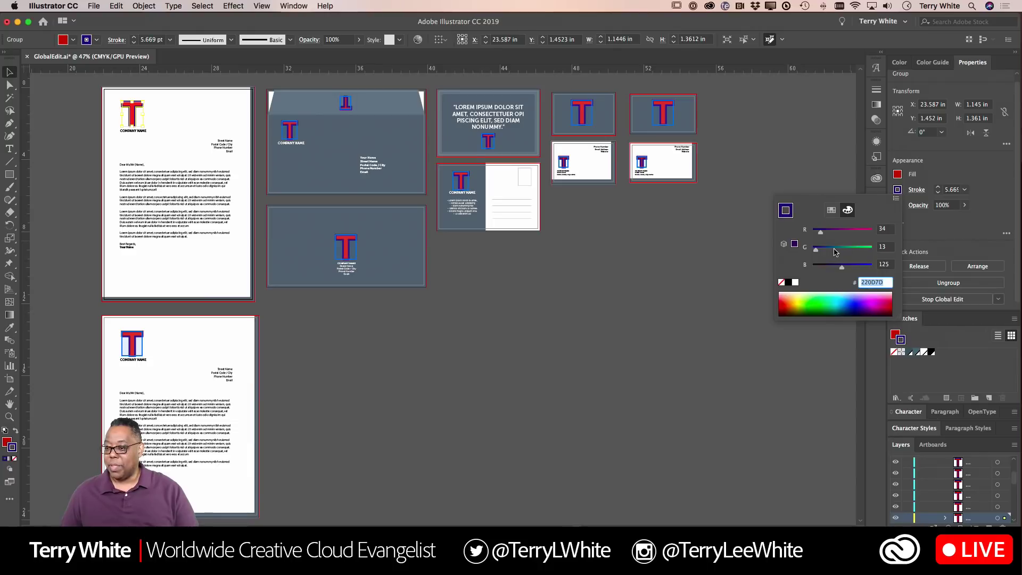
left_click(888, 294)
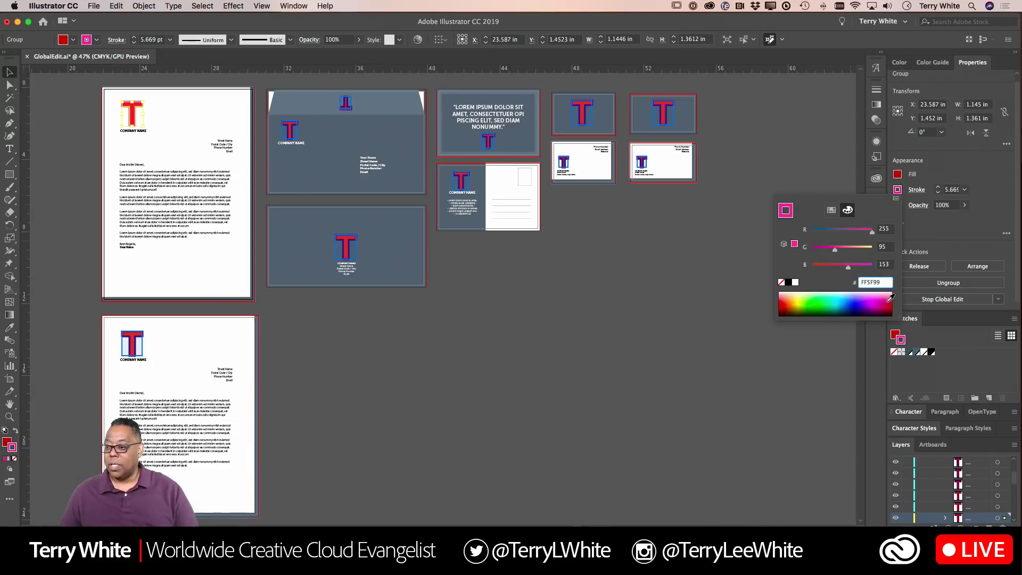
left_click(890, 297)
left_click(884, 298)
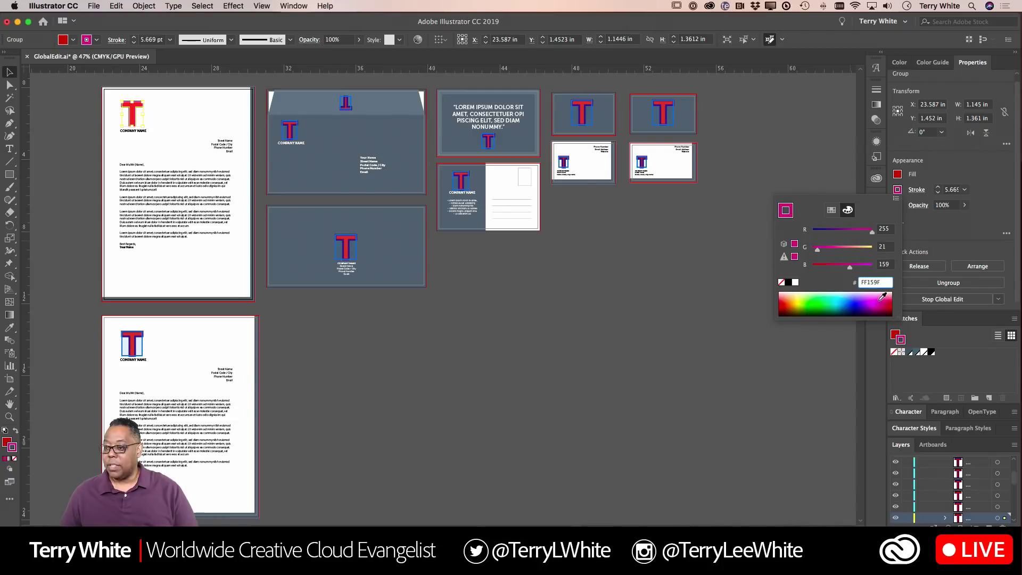
left_click(894, 292)
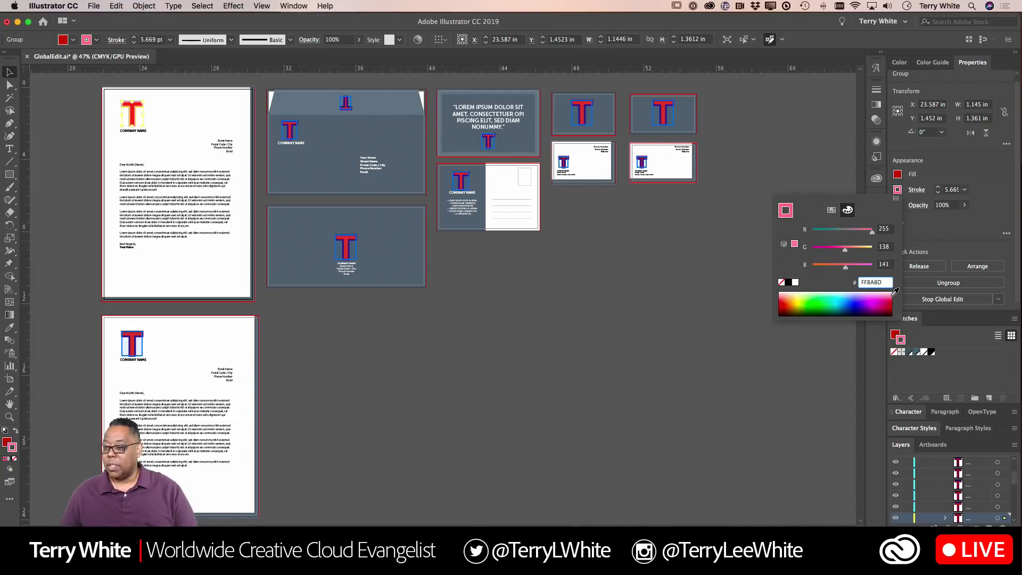
left_click(750, 264)
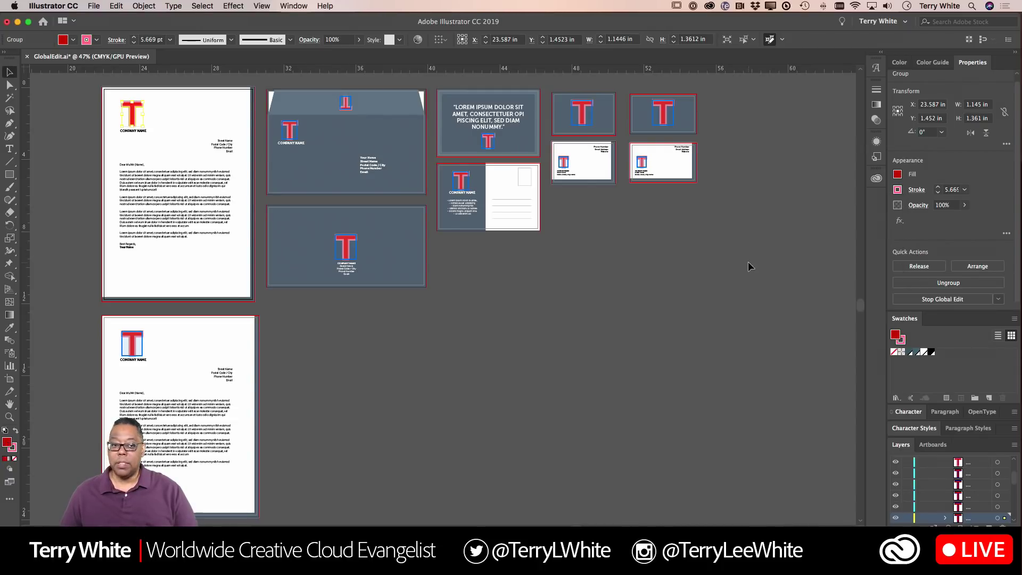
Deselect, then start a Global Edit from the letterhead's T logo.
left_click(759, 260)
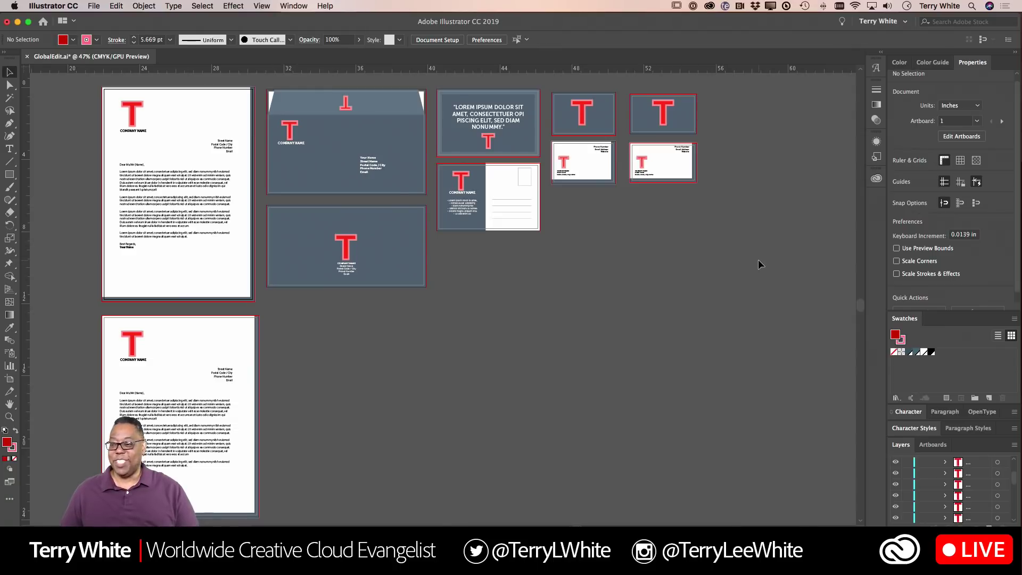
left_click(133, 116)
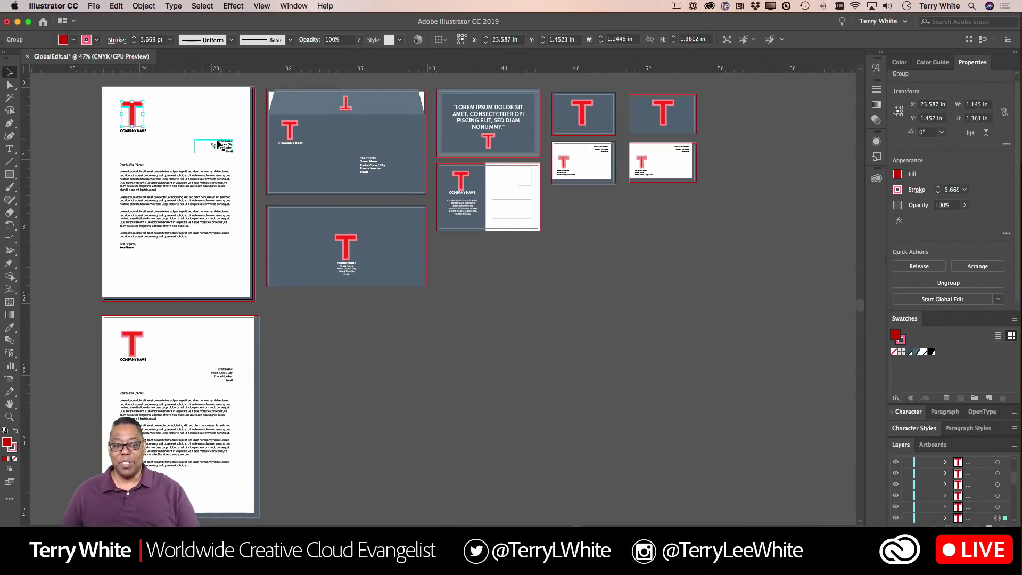
left_click(951, 300)
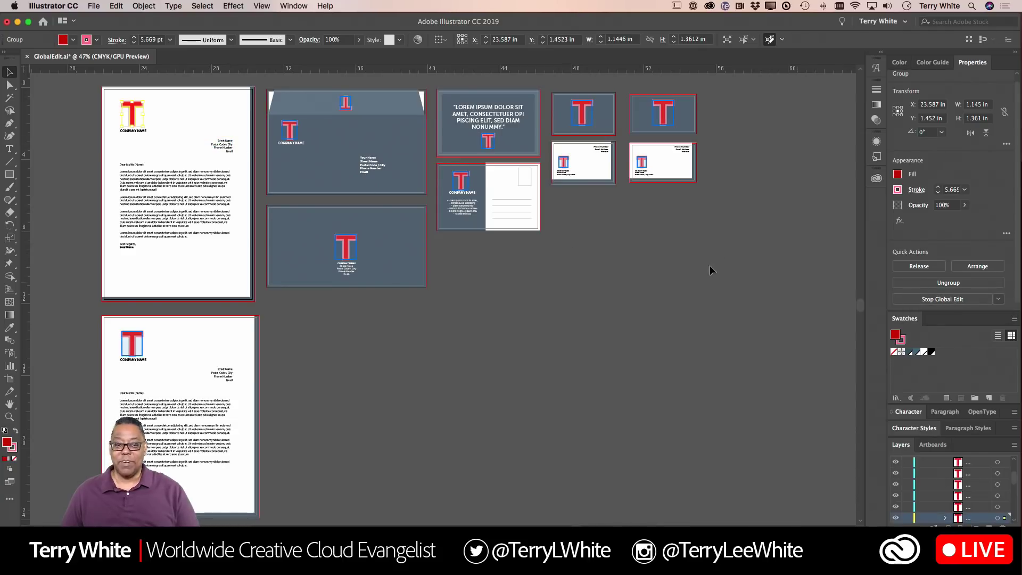
End that edit and start a new Global Edit from the envelope's T logo.
left_click(593, 289)
left_click(347, 255)
left_click(938, 299)
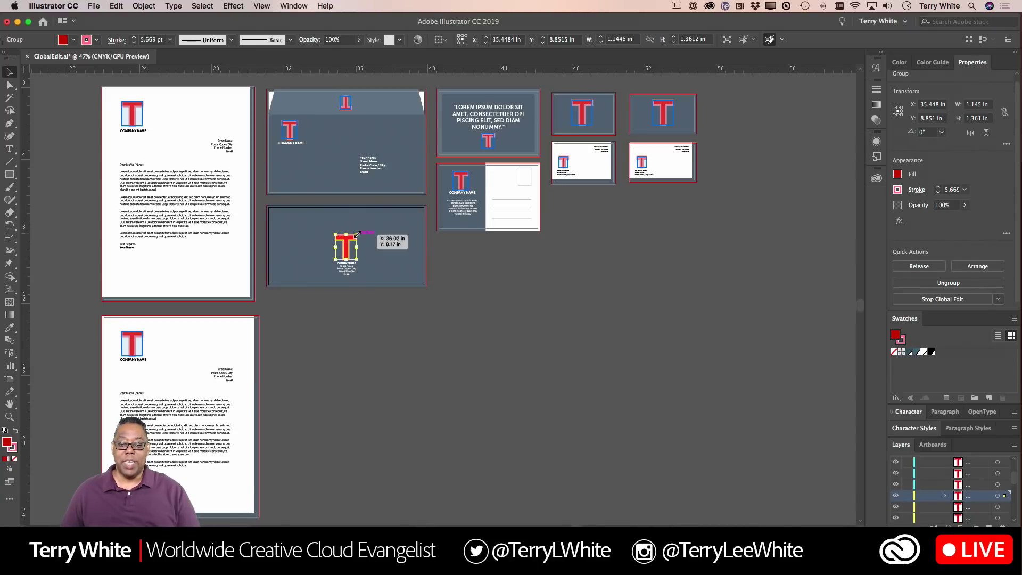
Scale the envelope logo down to 0.73 × 0.869 in so all copies shrink.
left_click_drag(358, 232, 351, 244)
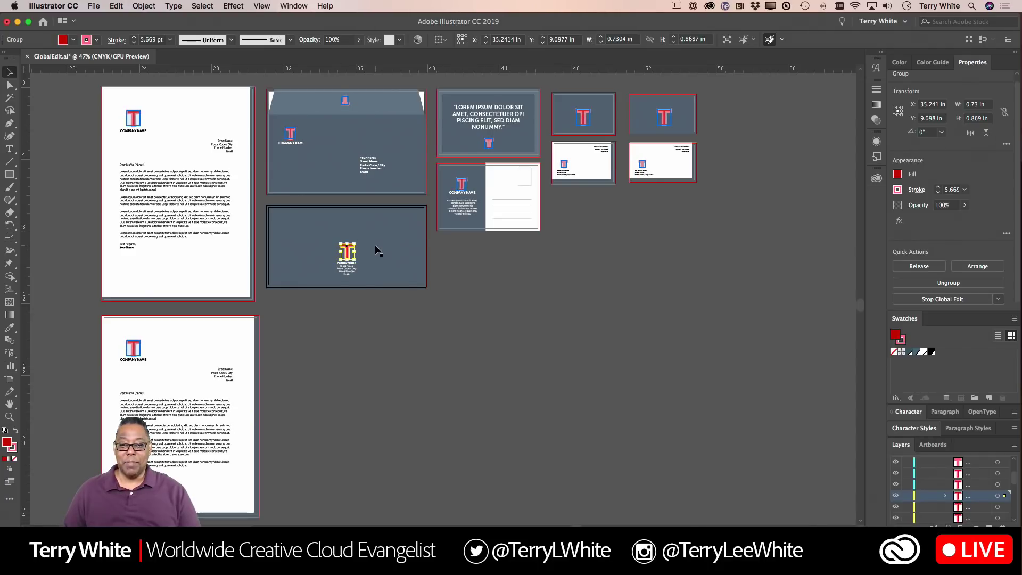
left_click(470, 273)
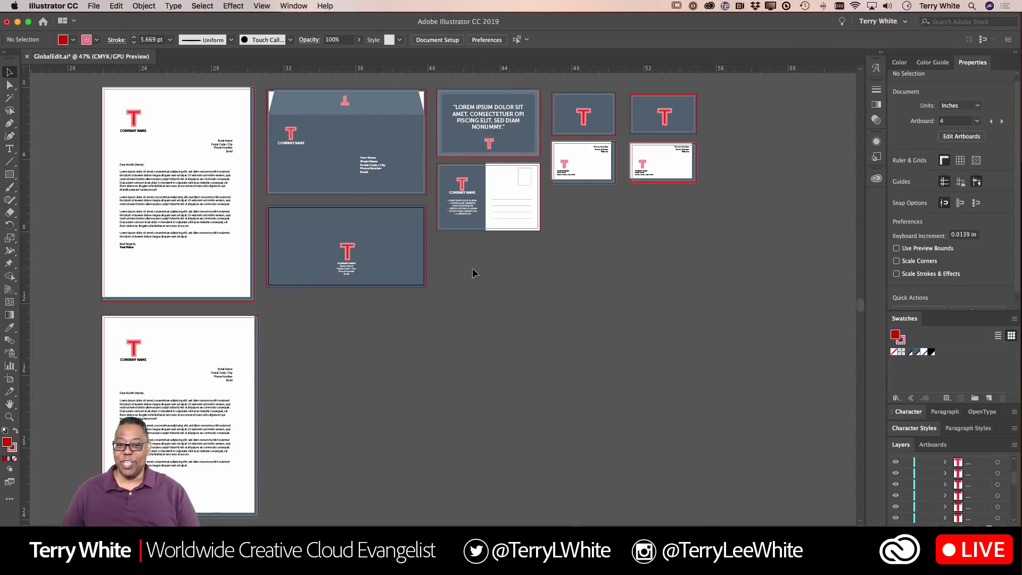
Global Edit the envelope's T logo and lower every logo's opacity to 56%.
left_click(349, 256)
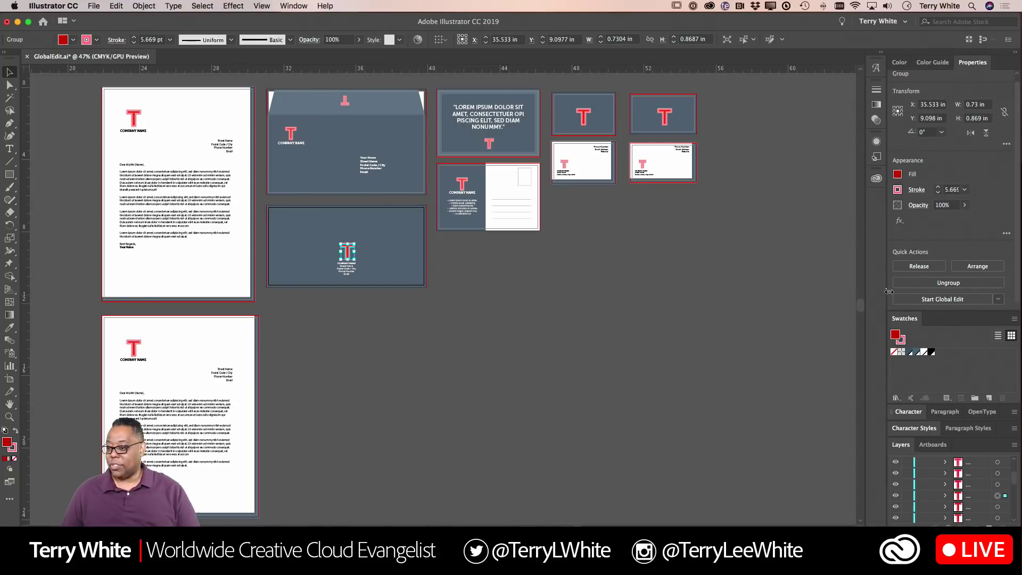
left_click(942, 299)
left_click(964, 208)
left_click_drag(964, 219, 943, 224)
left_click(796, 231)
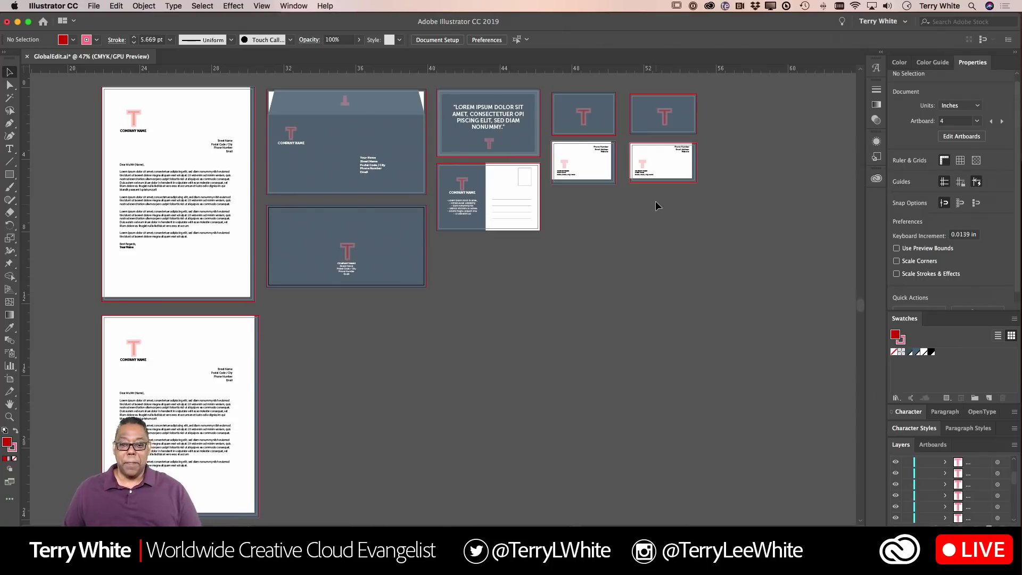
left_click(373, 166)
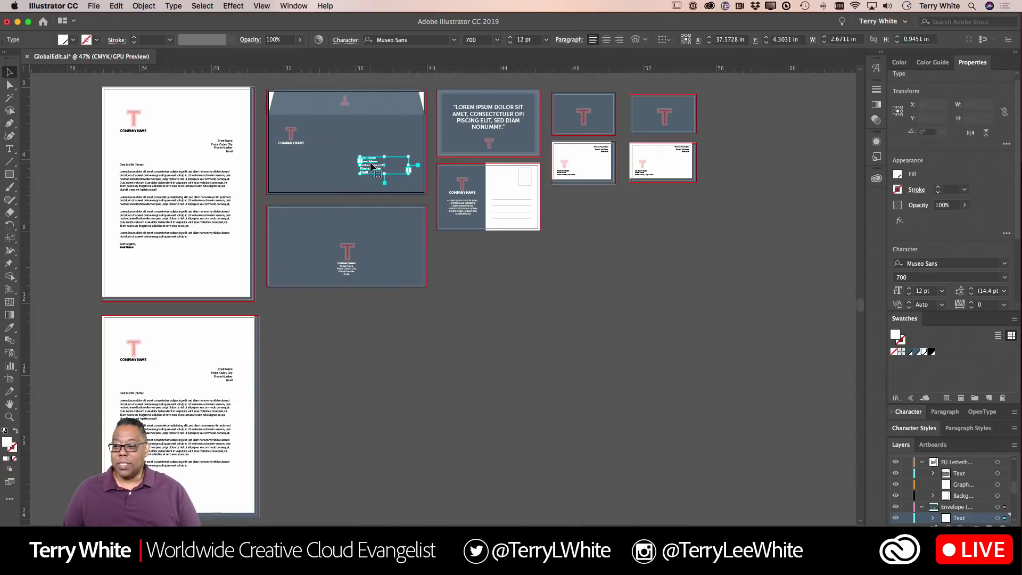
scroll(940, 236, "down", 3)
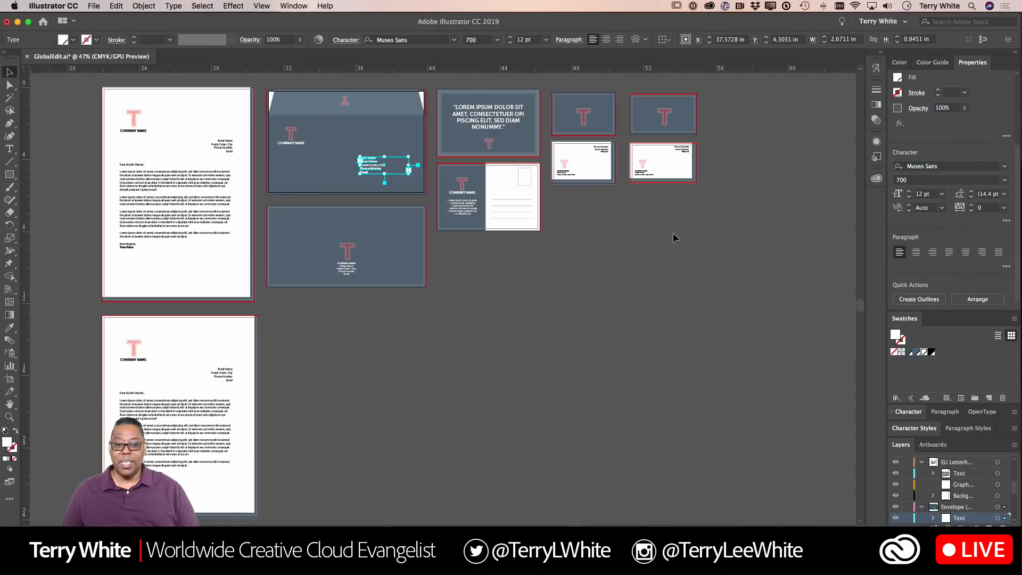
left_click(464, 184)
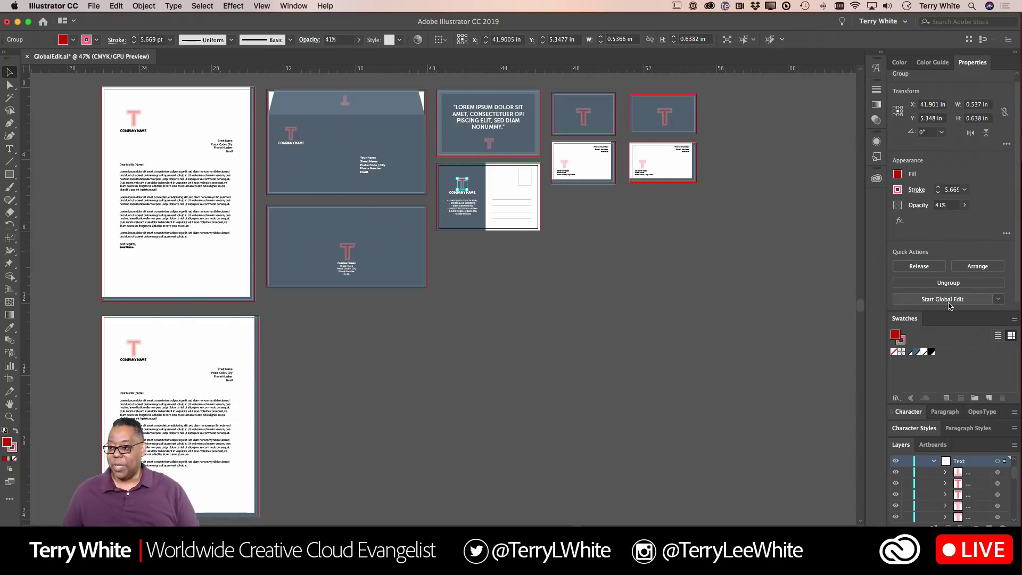
left_click(653, 275)
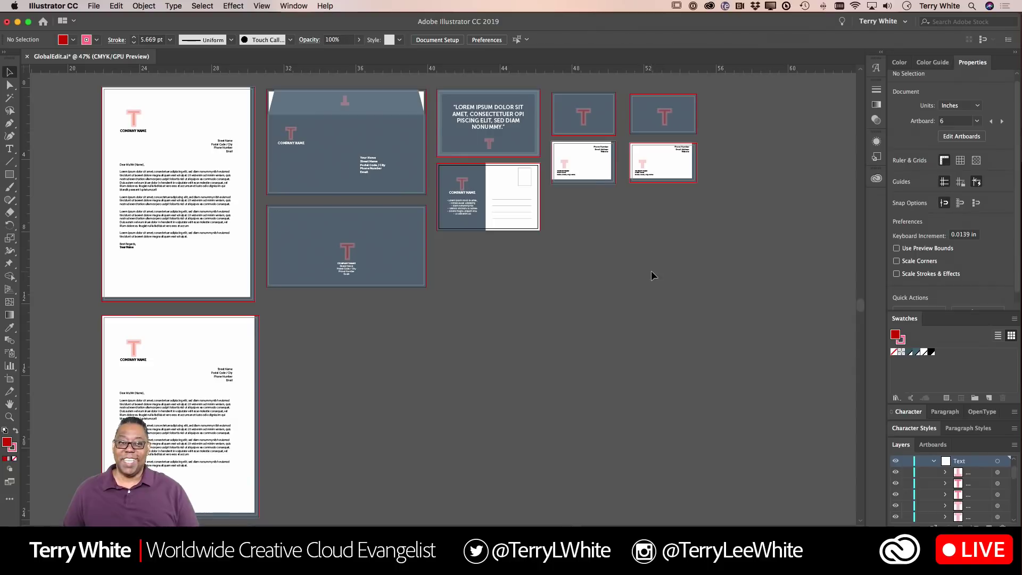